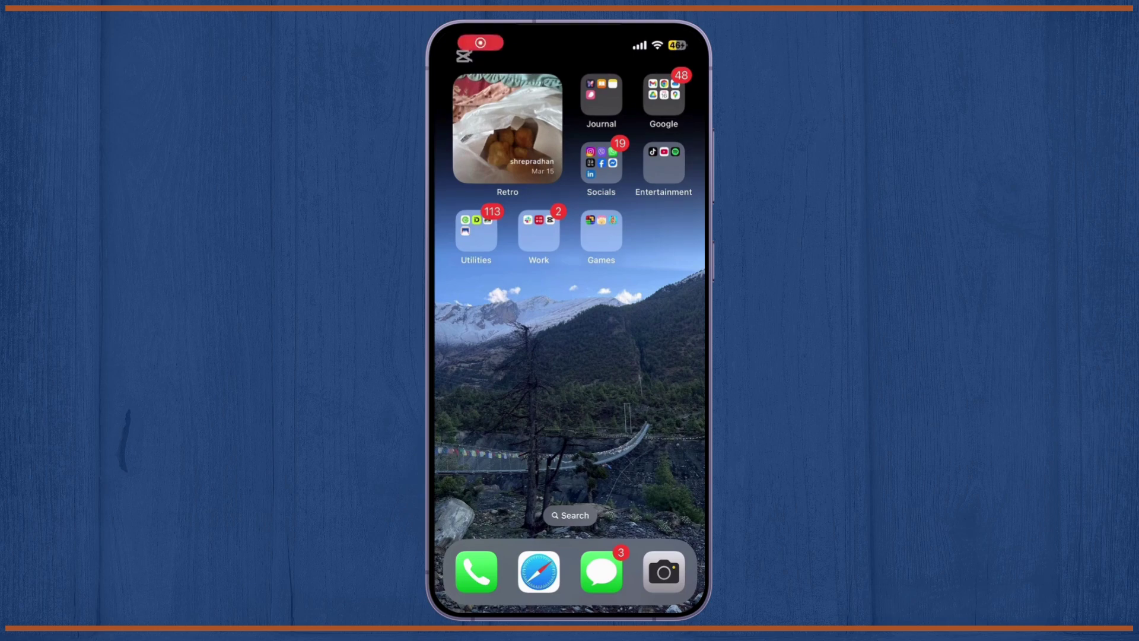
{"action": "left_click_drag", "start_coordinate": [498, 356], "coordinate": [660, 356]}
{"action": "left_click", "coordinate": [667, 159]}
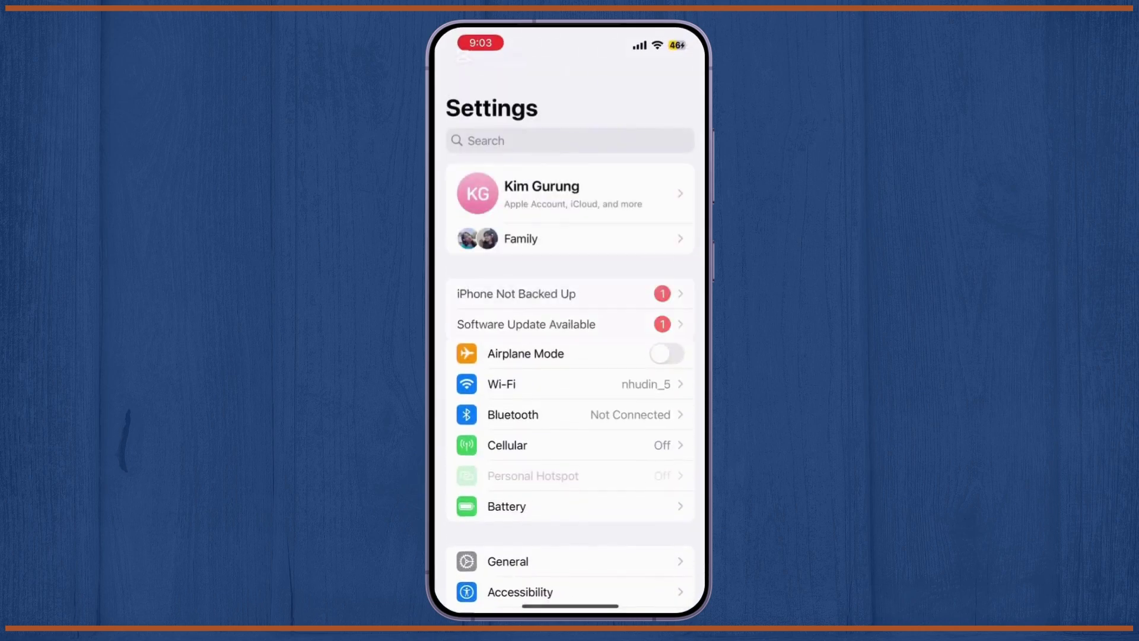
{"action": "scroll", "coordinate": [570, 401], "scroll_direction": "down", "scroll_amount": 3}
{"action": "left_click", "coordinate": [507, 342]}
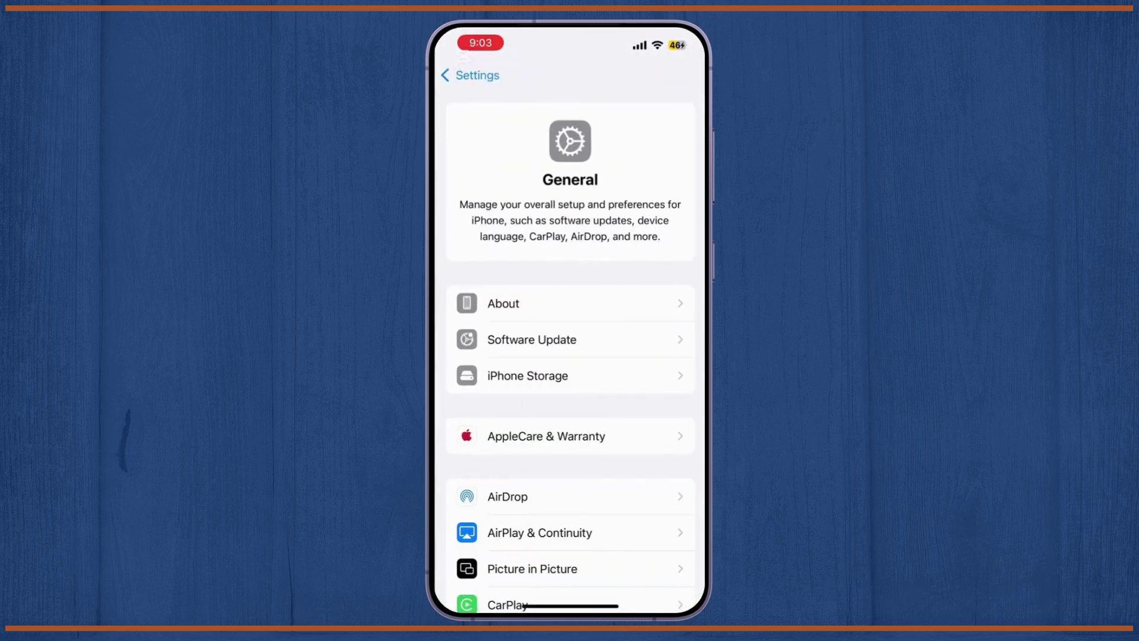
{"action": "left_click", "coordinate": [535, 339]}
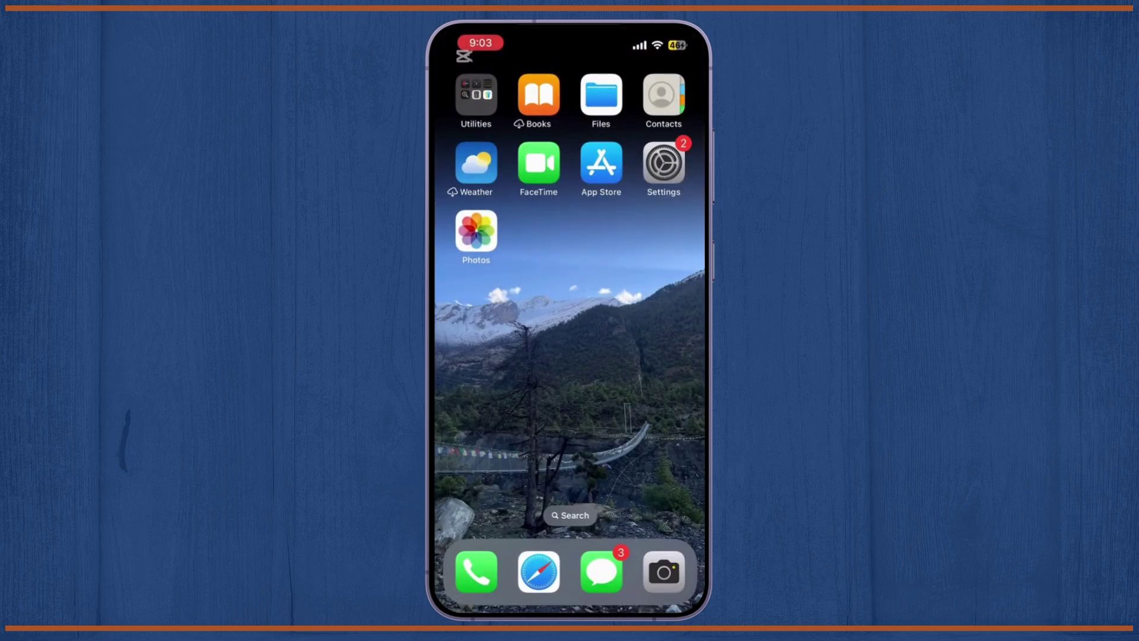
- Reopen Settings and the Apple Account page, where Sign Out is restricted
{"action": "left_click", "coordinate": [663, 163]}
{"action": "left_click", "coordinate": [541, 193]}
{"action": "scroll", "coordinate": [570, 357], "scroll_direction": "down", "scroll_amount": 5}
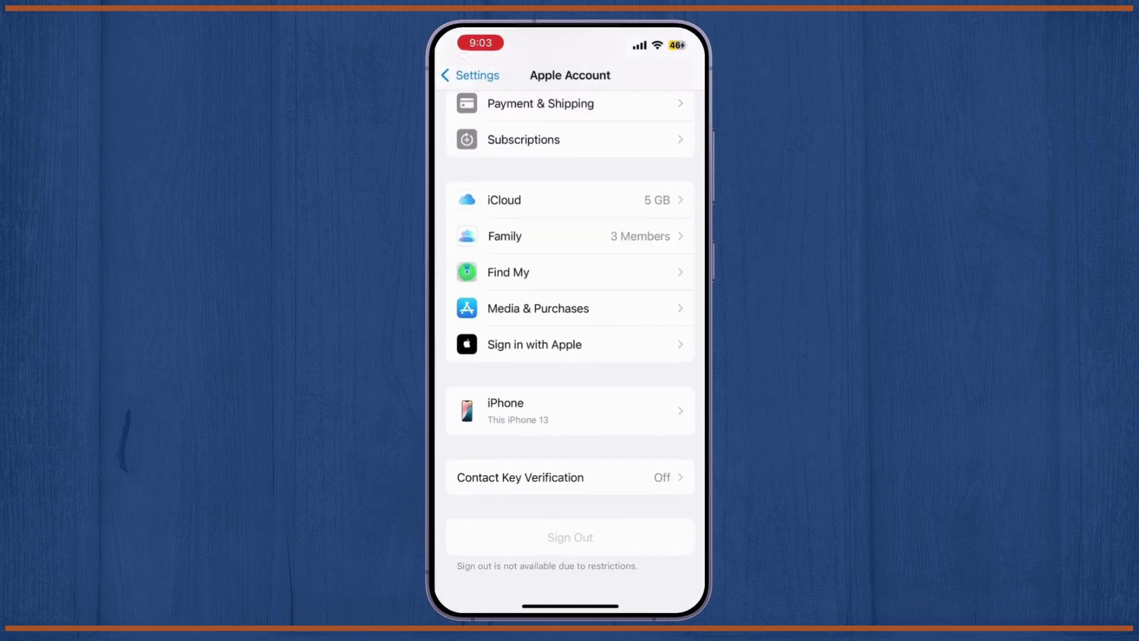
{"action": "scroll", "coordinate": [570, 356], "scroll_direction": "up", "scroll_amount": 3}
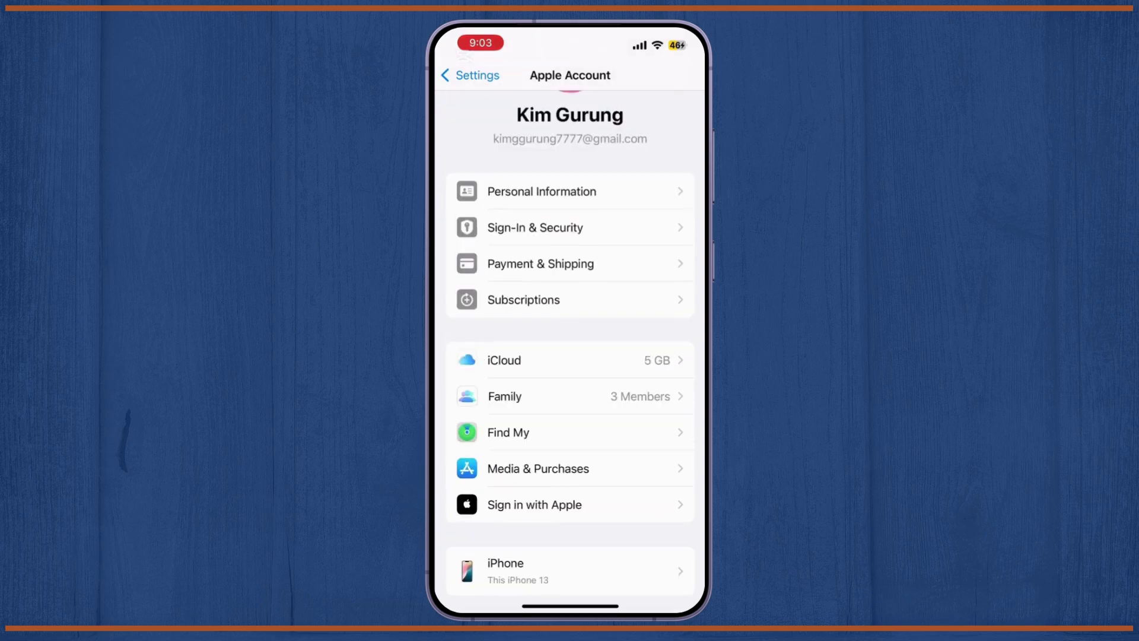
{"action": "scroll", "coordinate": [570, 356], "scroll_direction": "down", "scroll_amount": 3}
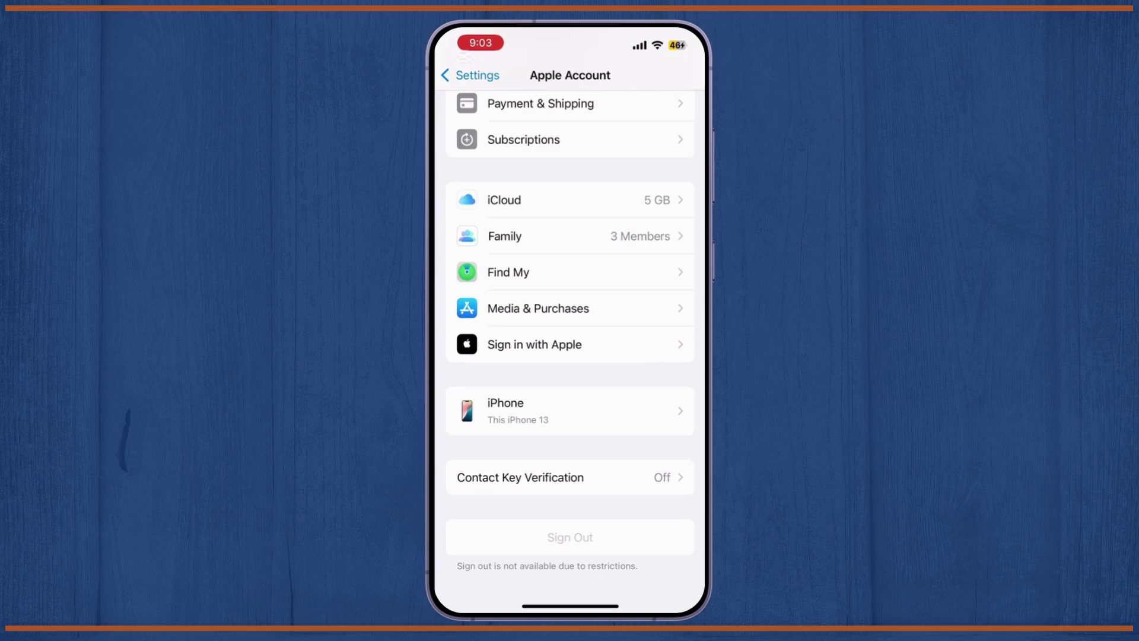
- Open Apple Account's Sign-In & Security and review the Two-Factor Authentication details
{"action": "left_click", "coordinate": [471, 75]}
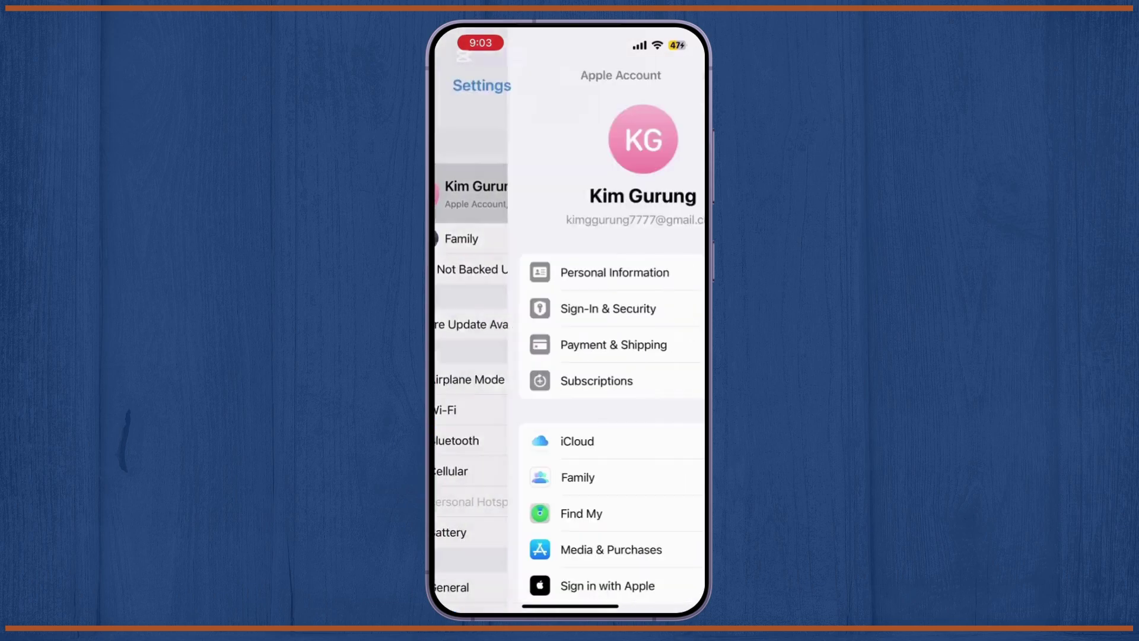
{"action": "left_click", "coordinate": [543, 192]}
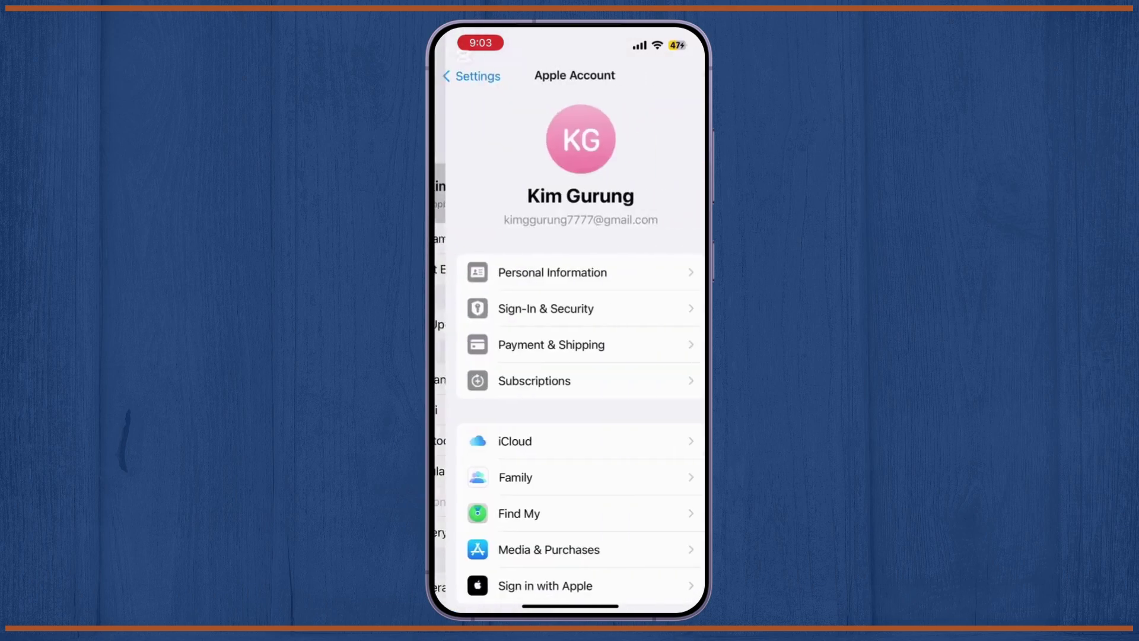
{"action": "left_click", "coordinate": [540, 344]}
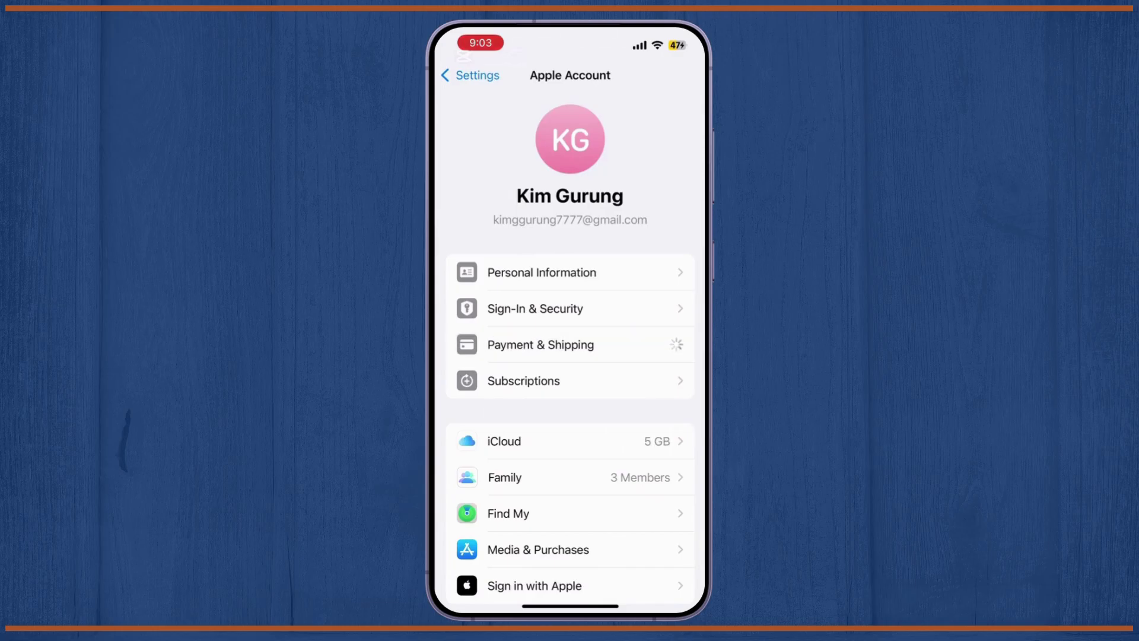
{"action": "scroll", "coordinate": [570, 356], "scroll_direction": "down", "scroll_amount": 1}
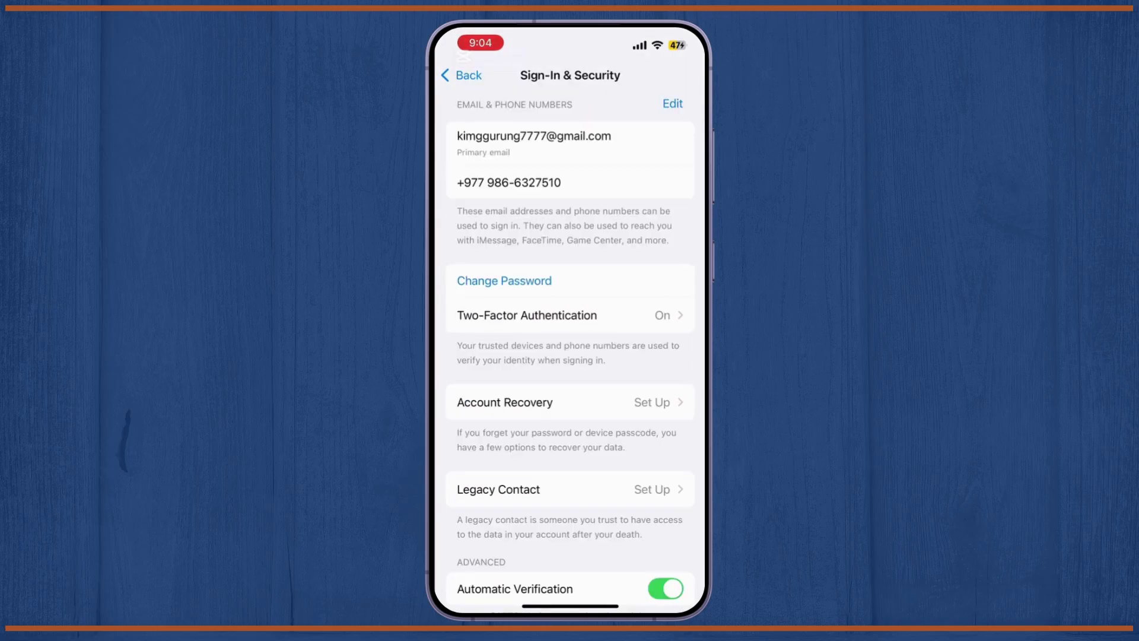
{"action": "left_click", "coordinate": [570, 315]}
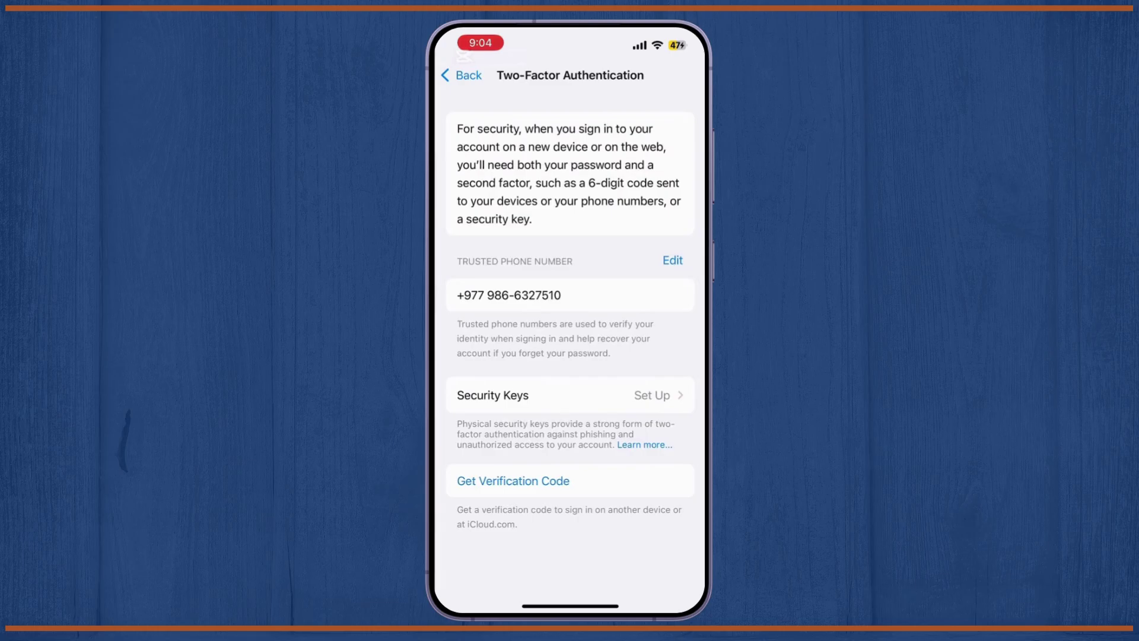
{"action": "left_click", "coordinate": [461, 74]}
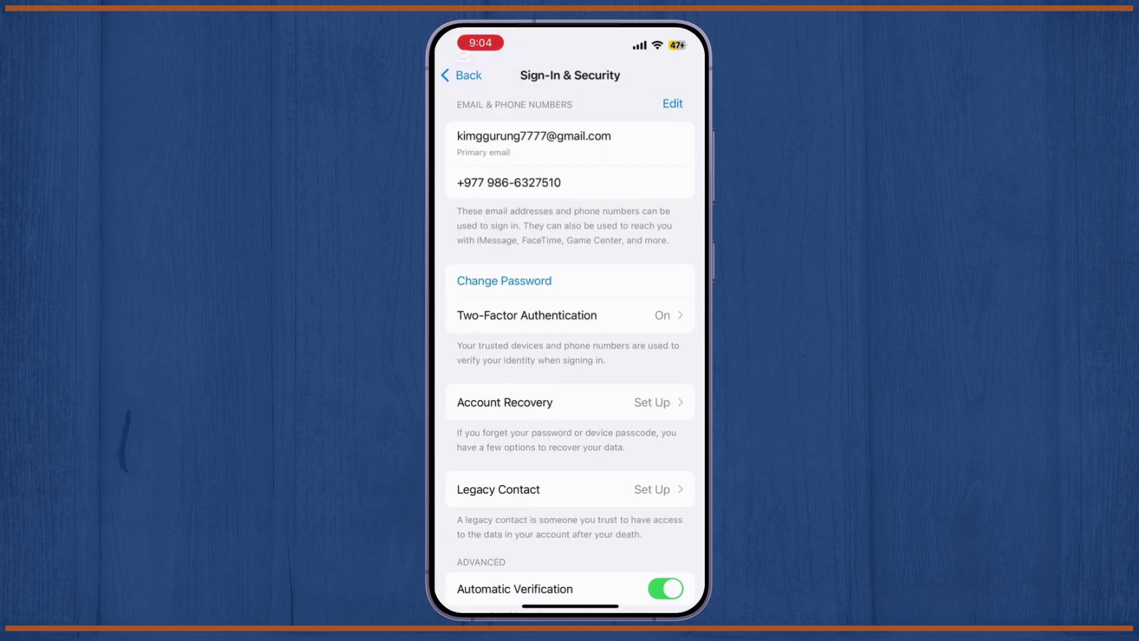